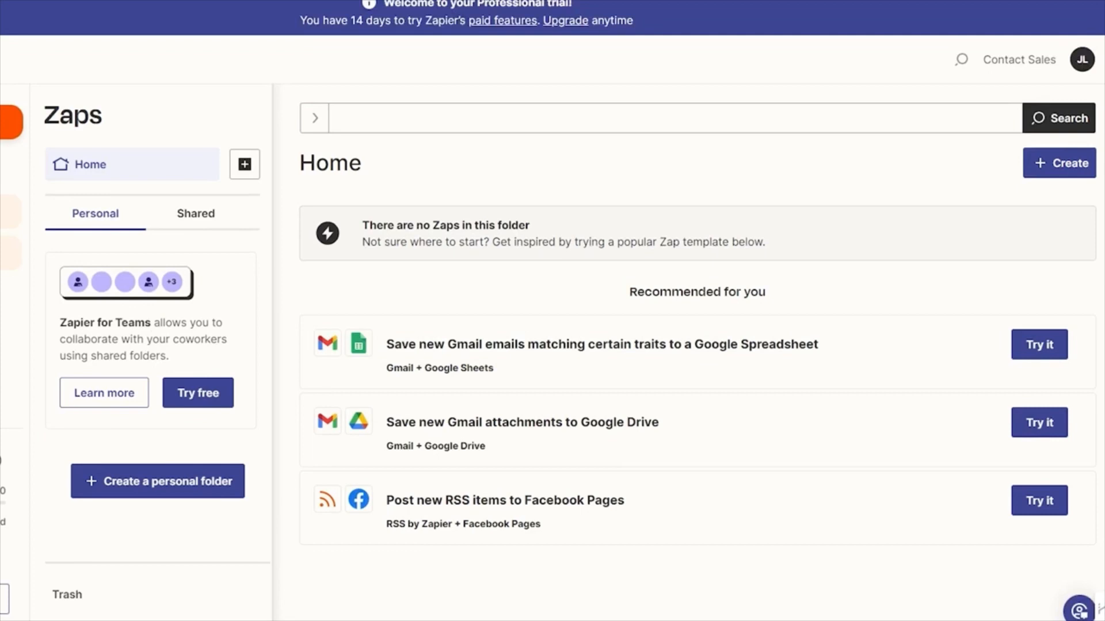
Step: Look over the Apps page and the dialog for adding a new app connection
click(7, 253)
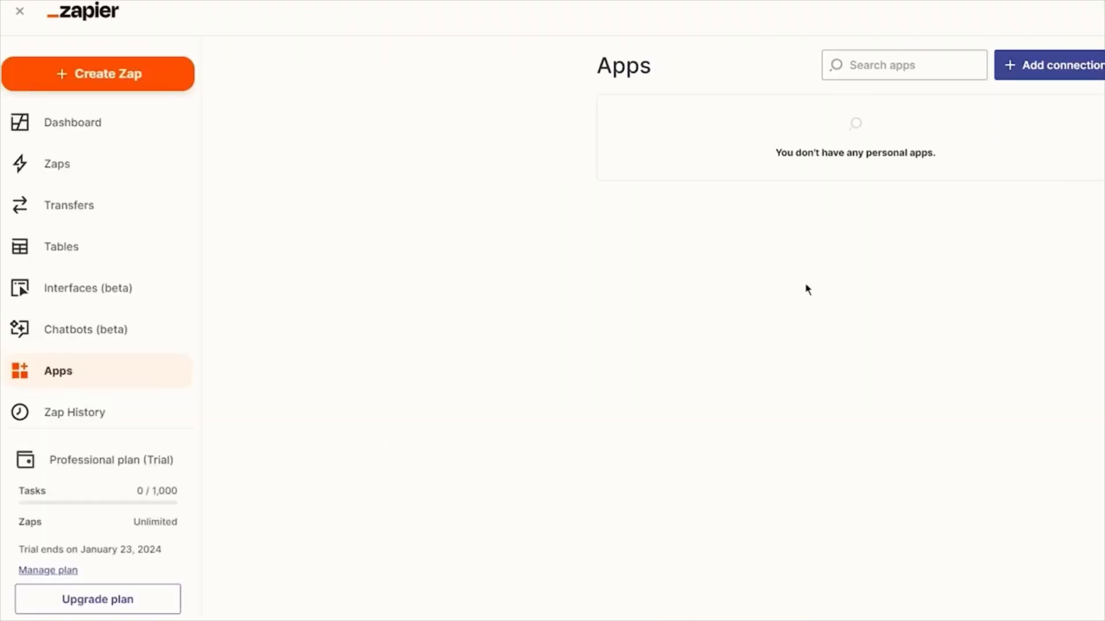
click(1055, 123)
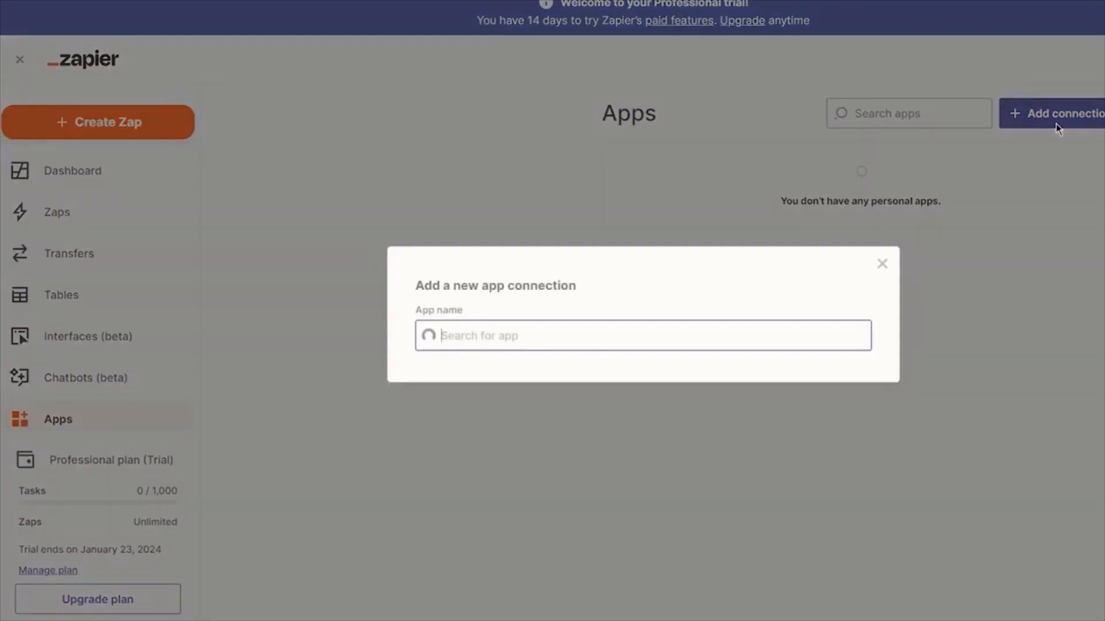
click(883, 265)
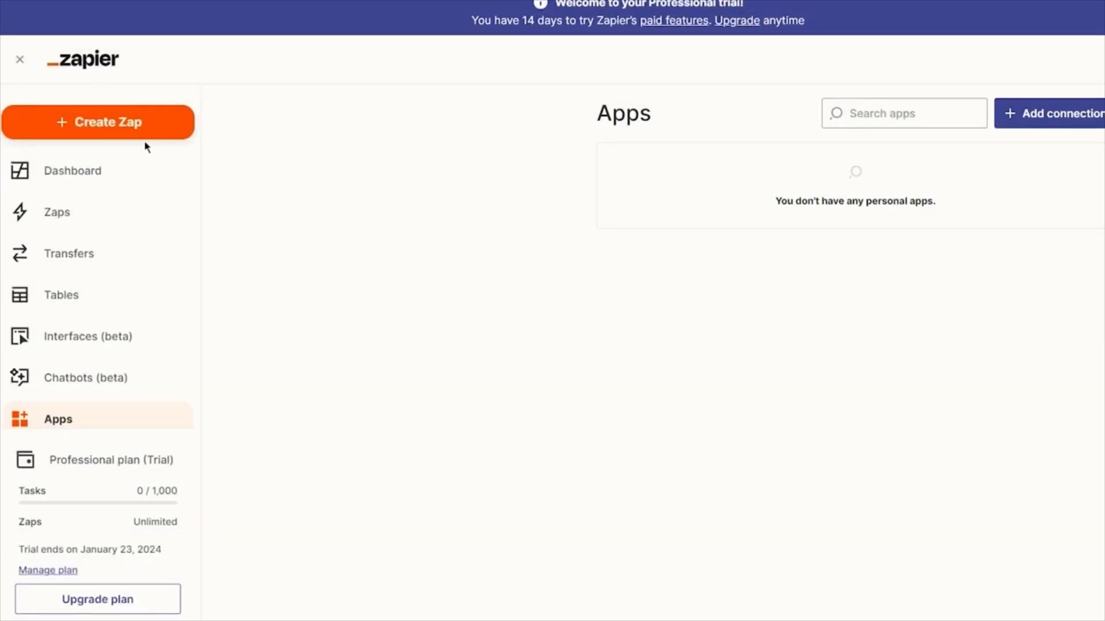
Step: Create a new Zap and choose Gmail as its trigger app
click(126, 135)
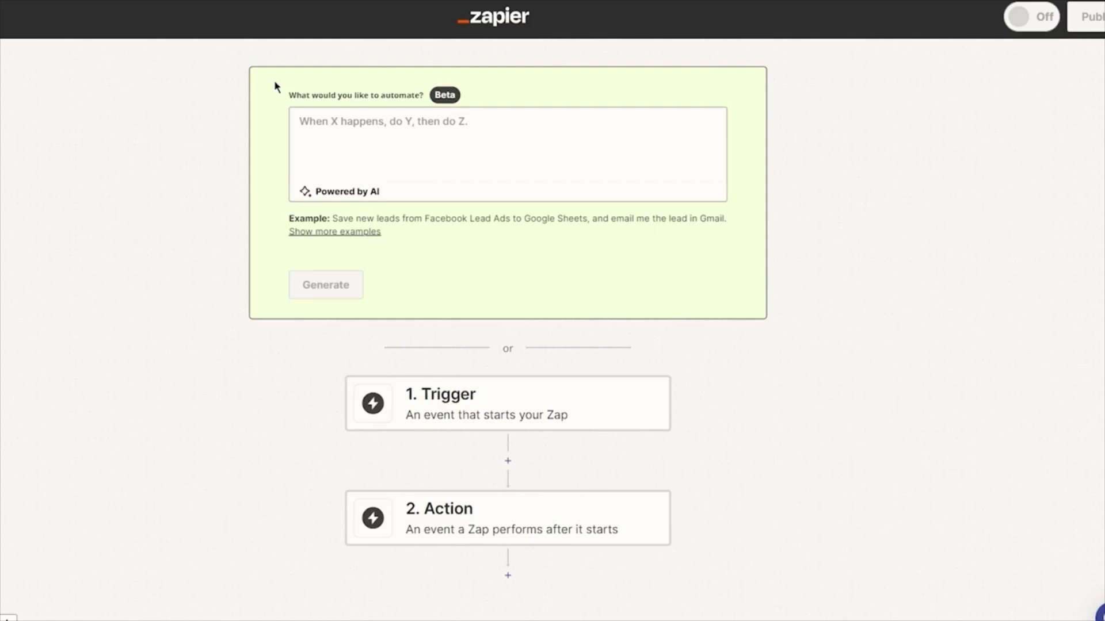
scroll(484, 422, down, 4)
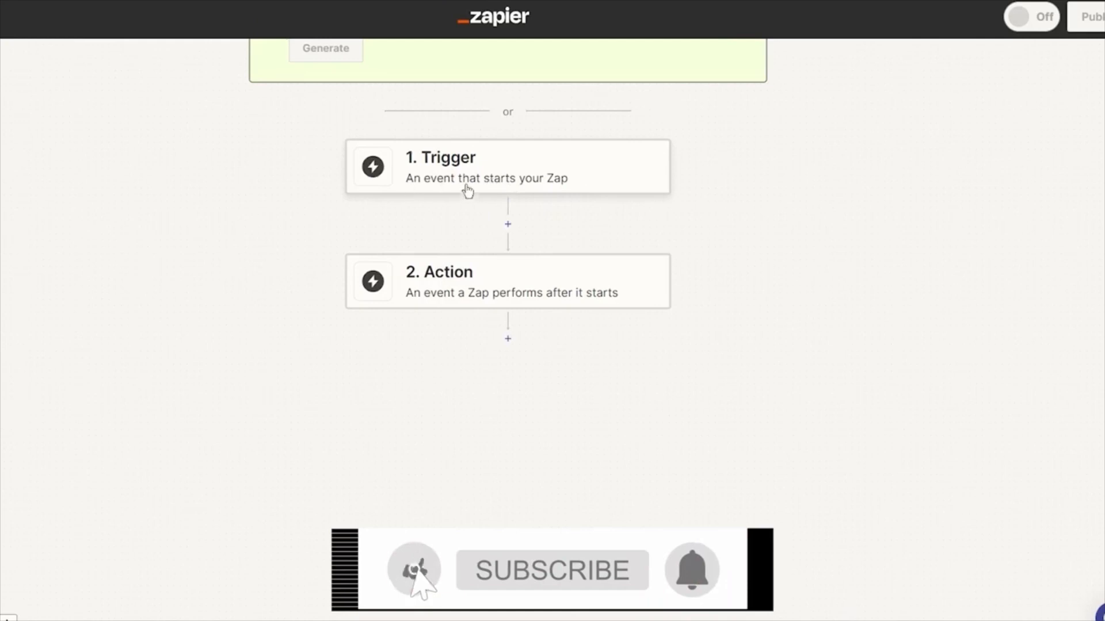
click(511, 187)
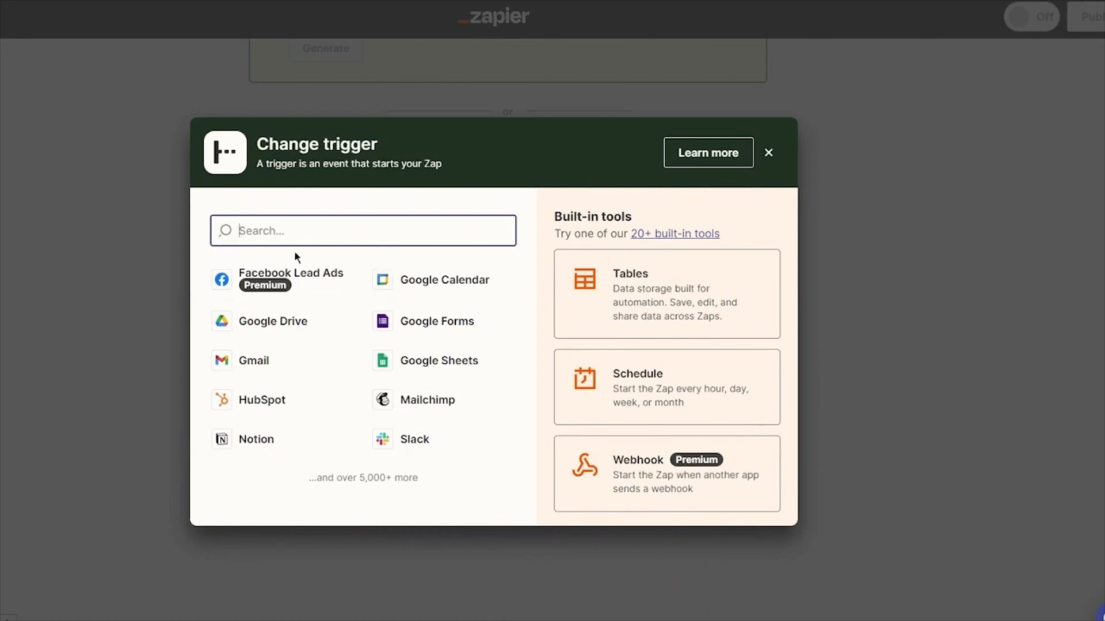
click(242, 362)
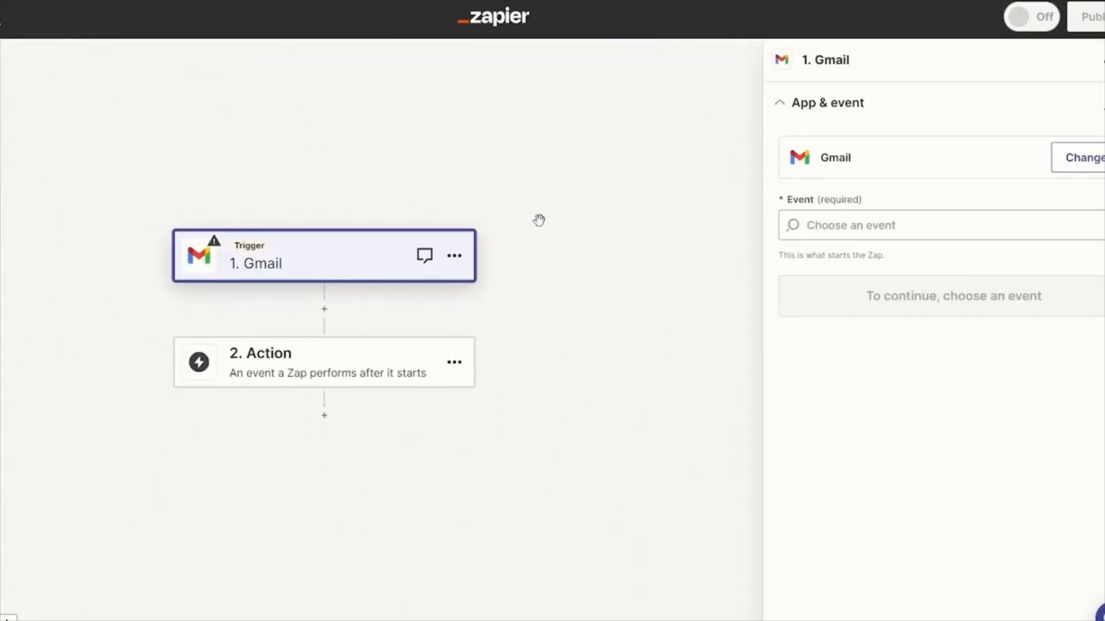
Step: Set the Gmail trigger's event to New Email and proceed to its account setup
click(874, 233)
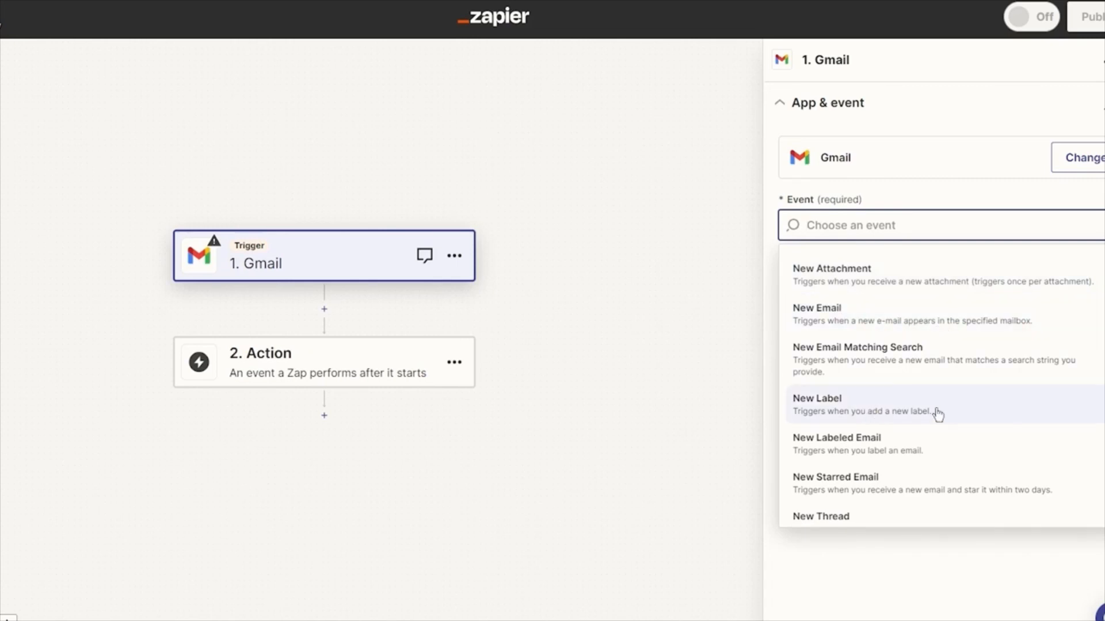
scroll(896, 477, down, 1)
scroll(896, 486, up, 1)
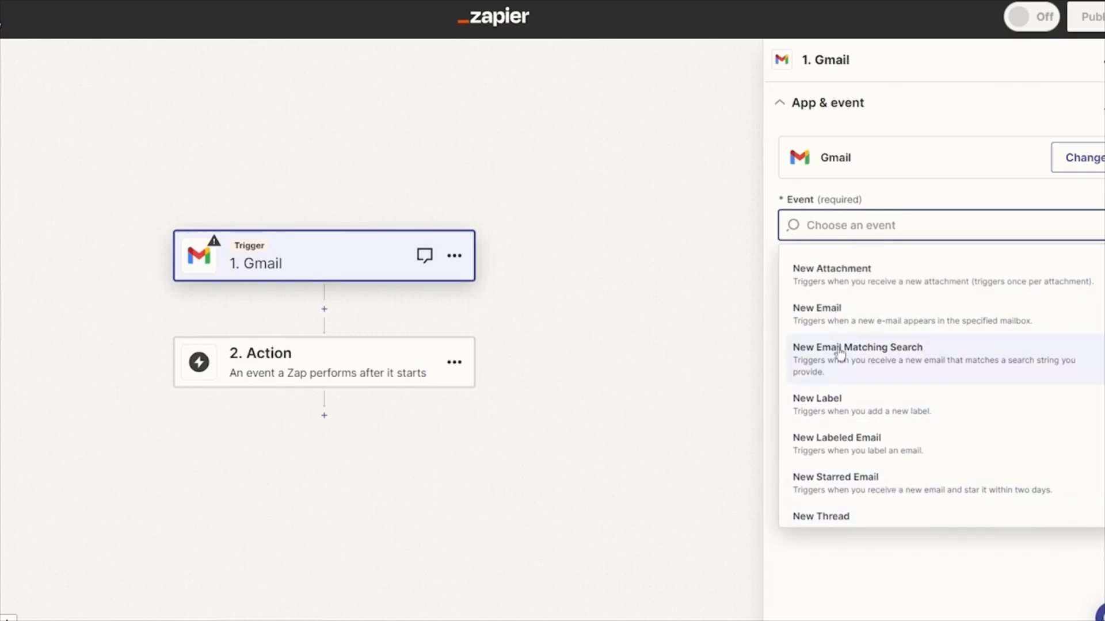
click(860, 320)
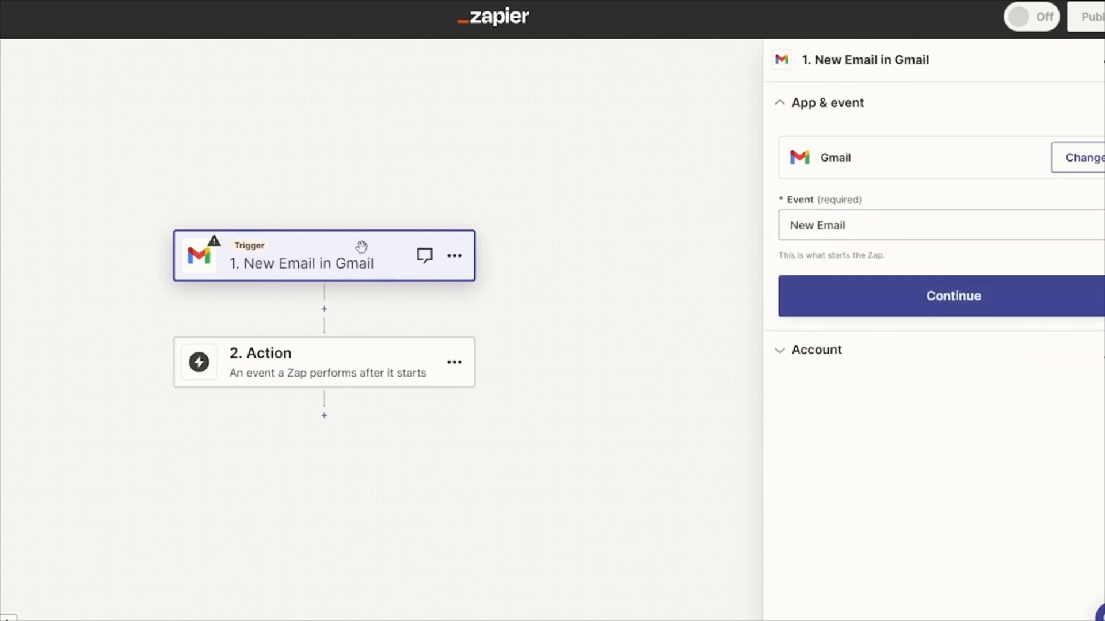
click(992, 303)
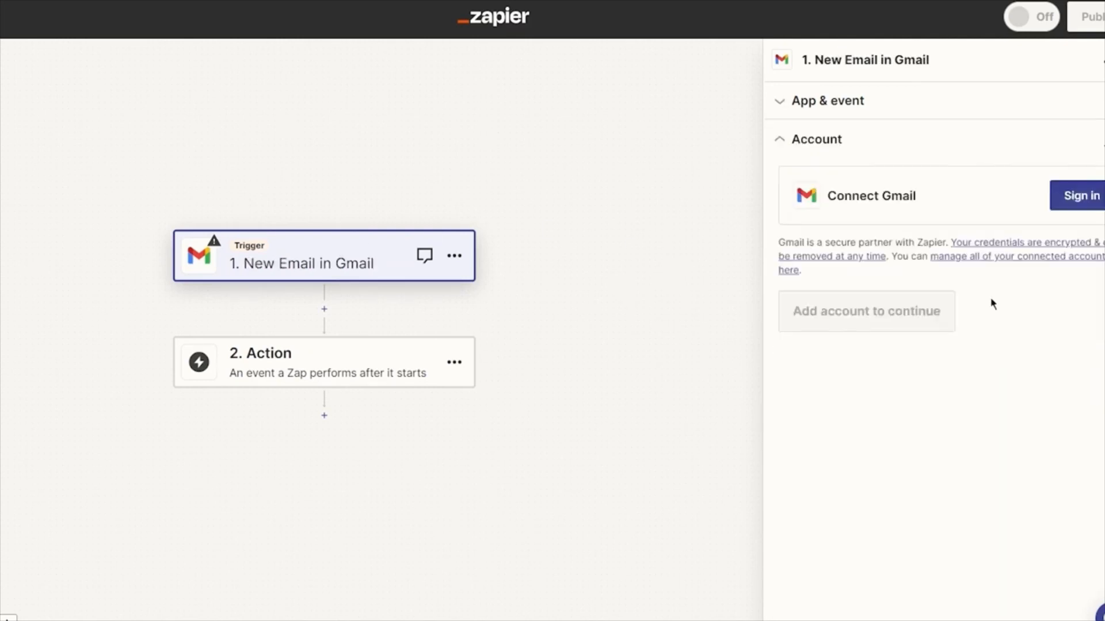
Step: Connect a Gmail account to the trigger by signing in with the second listed Google account and allowing Zapier access
click(1082, 197)
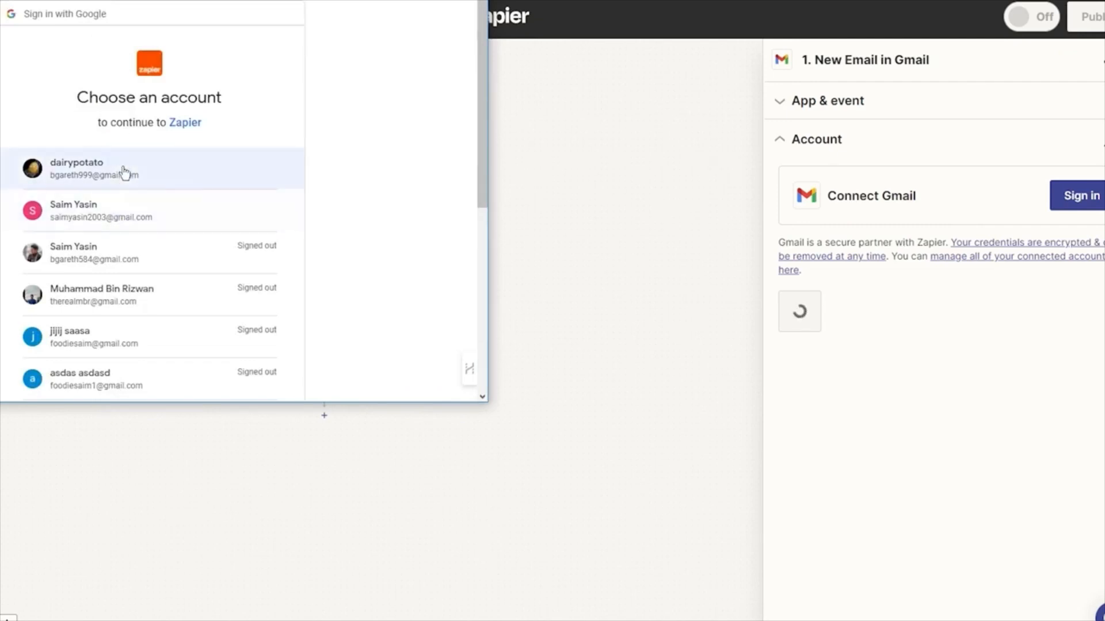
click(115, 211)
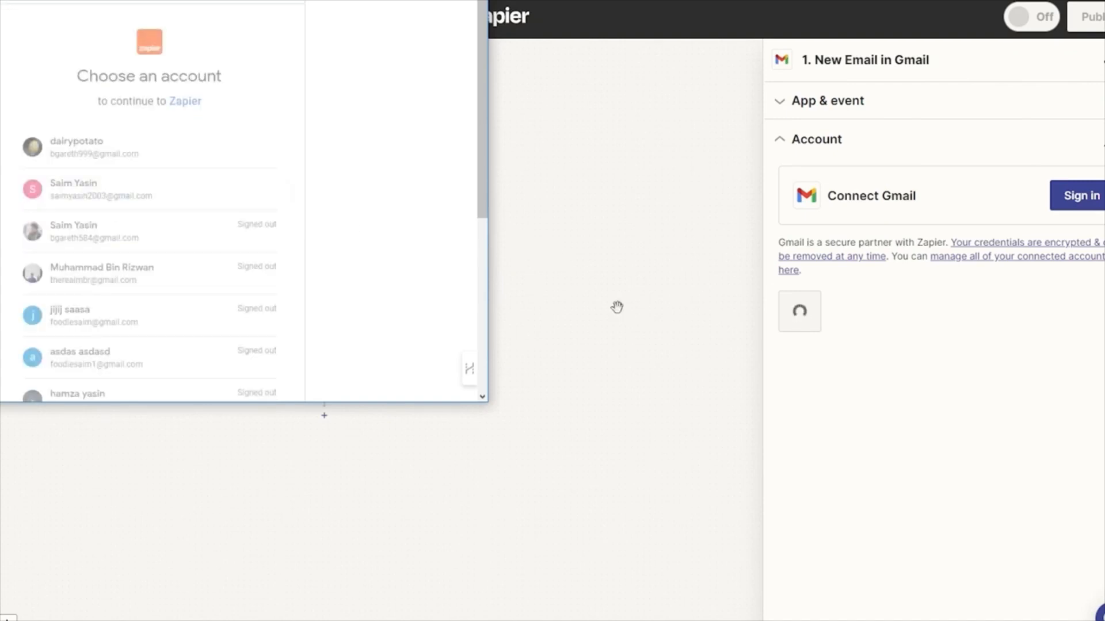
scroll(158, 311, down, 3)
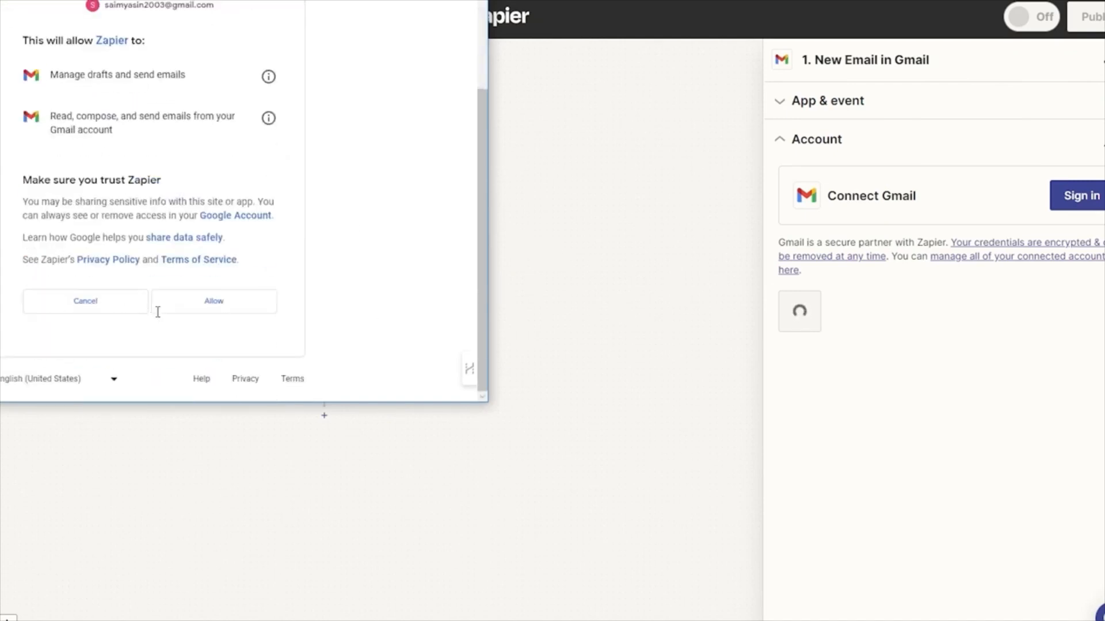
click(230, 305)
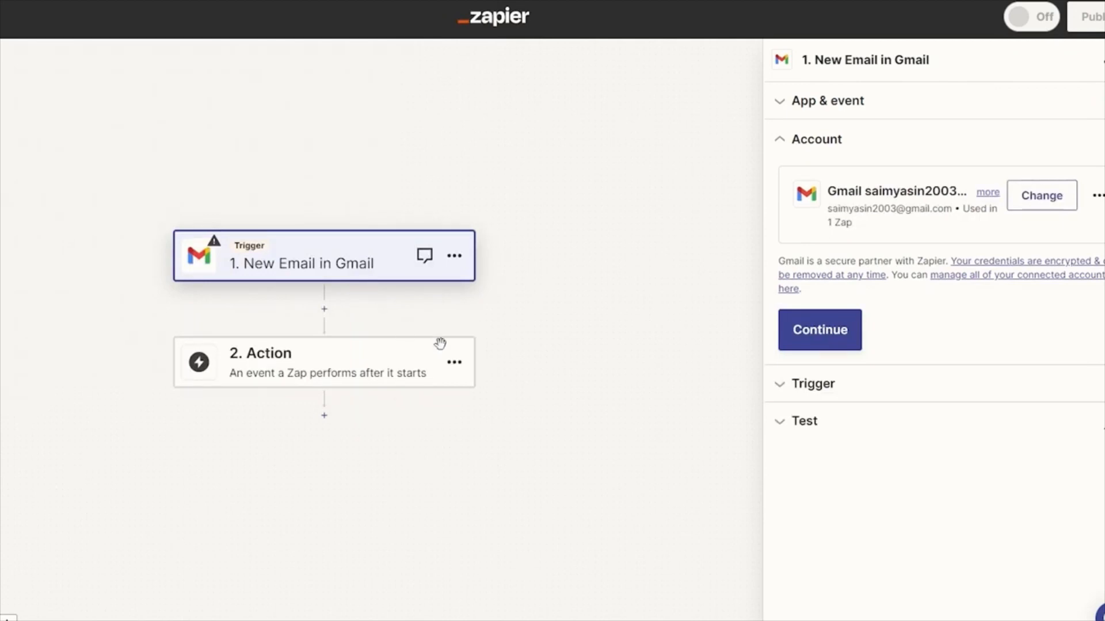
Step: Accept the connected account, keep the default Inbox and All Labels mailbox, and test the Gmail trigger
right_click(831, 329)
click(830, 329)
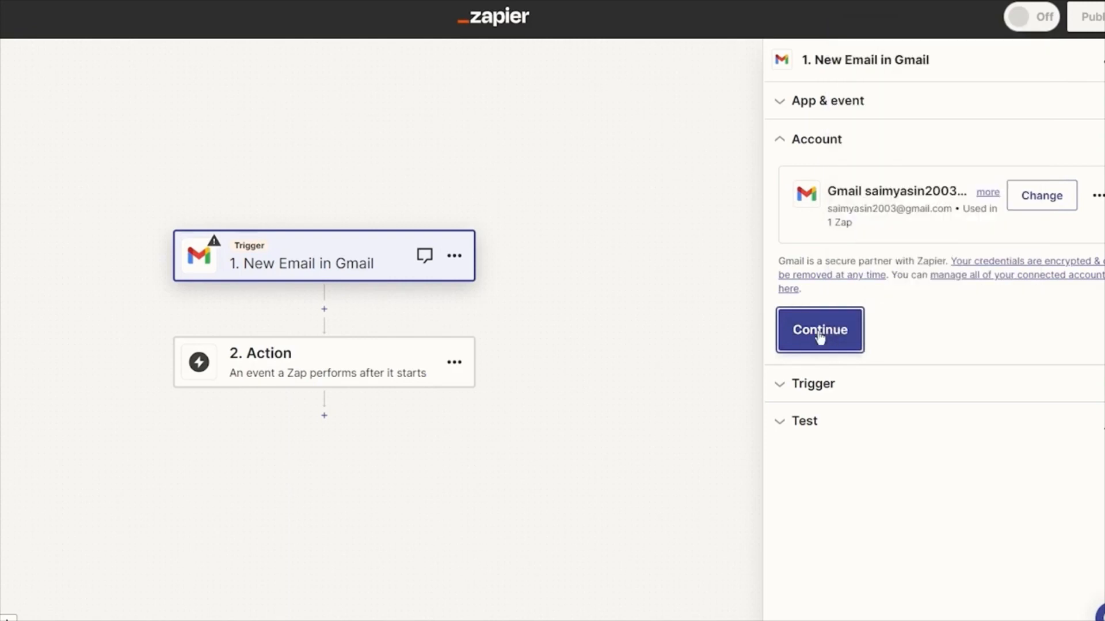
click(829, 331)
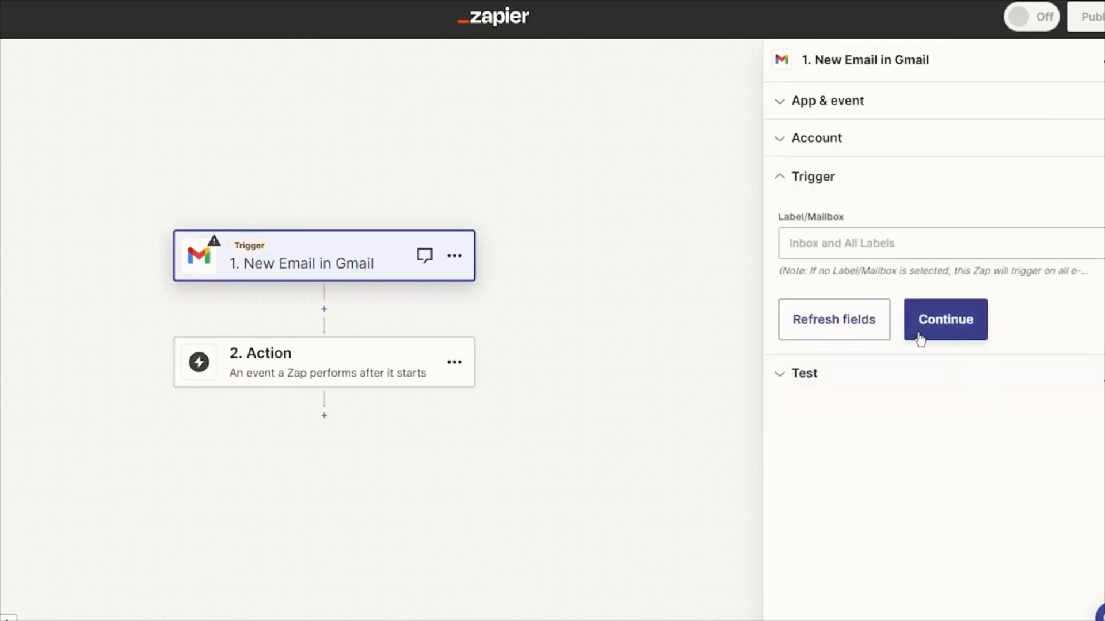
click(937, 333)
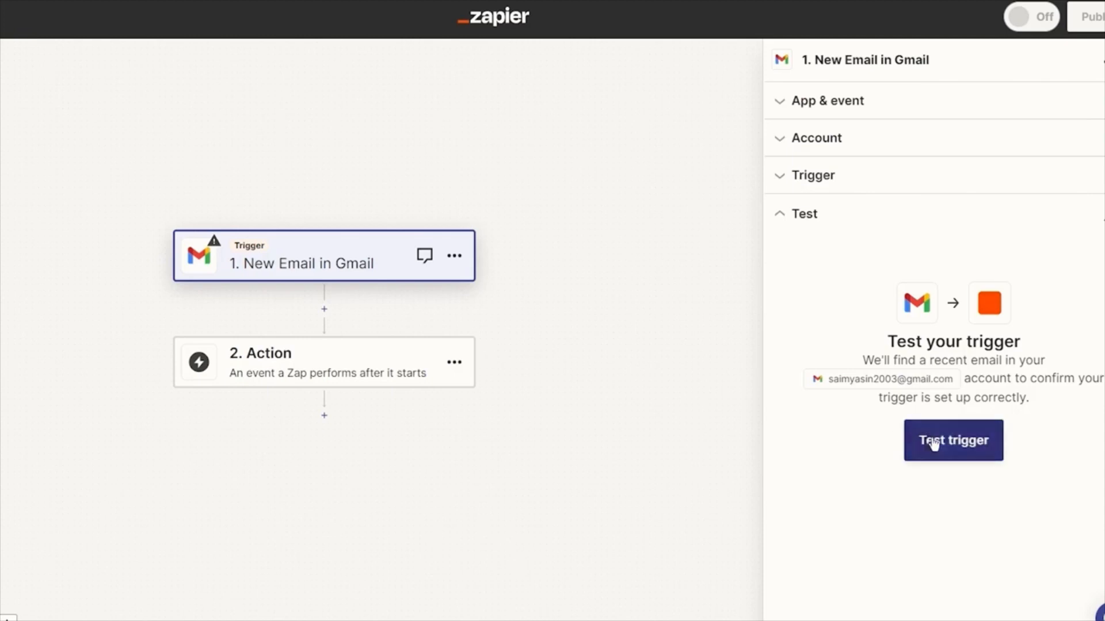
click(949, 448)
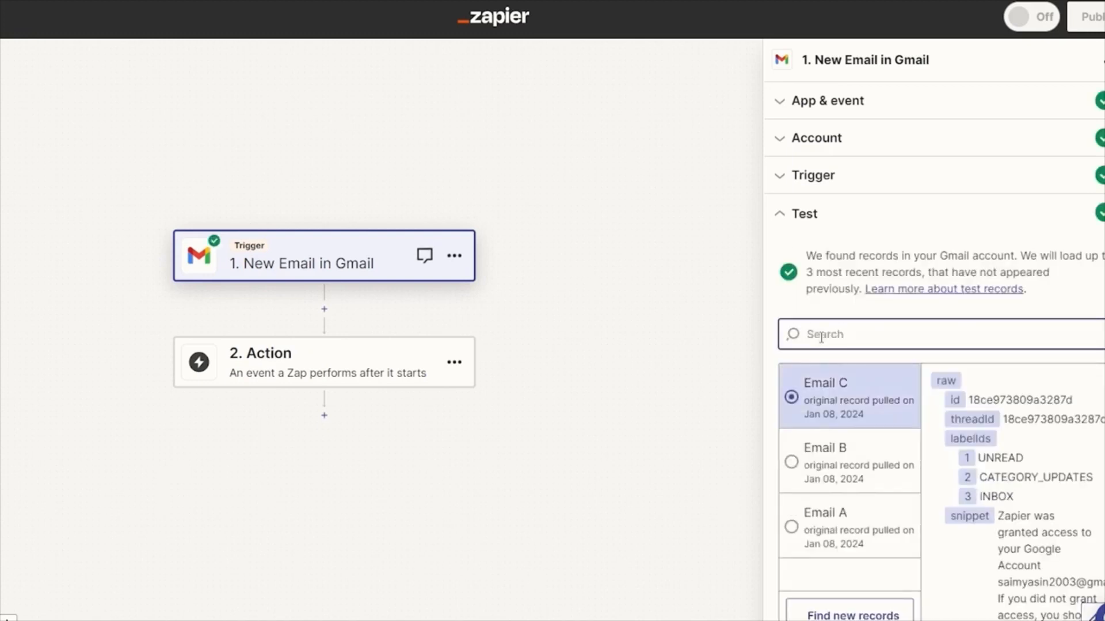
Step: Set the Zap's action to Gmail with the Reply to Email event, using the already connected account
click(309, 362)
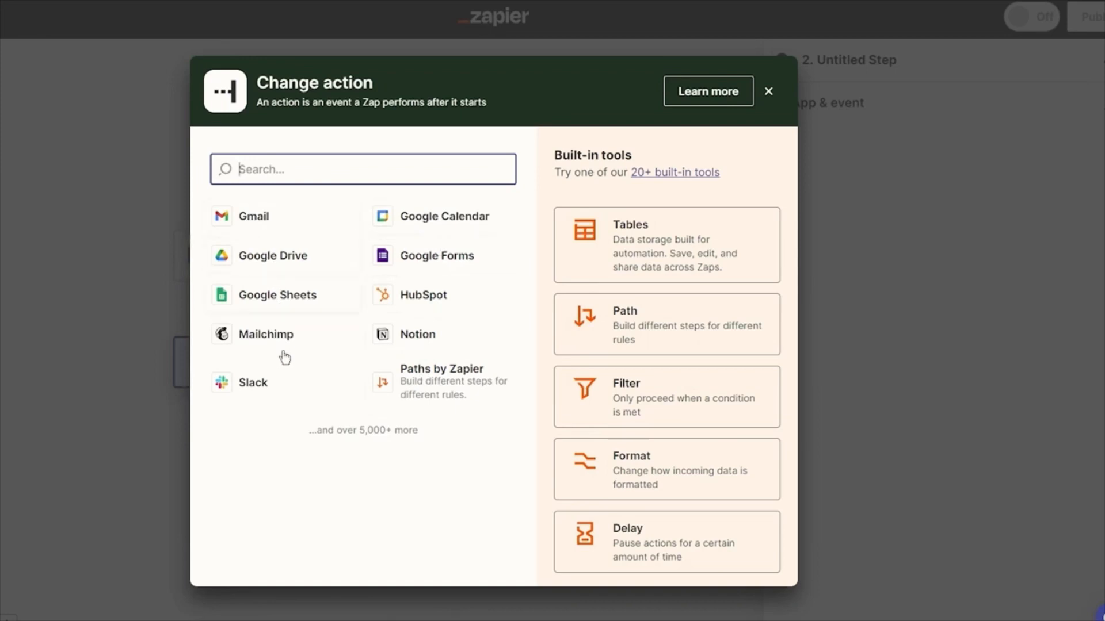
click(271, 230)
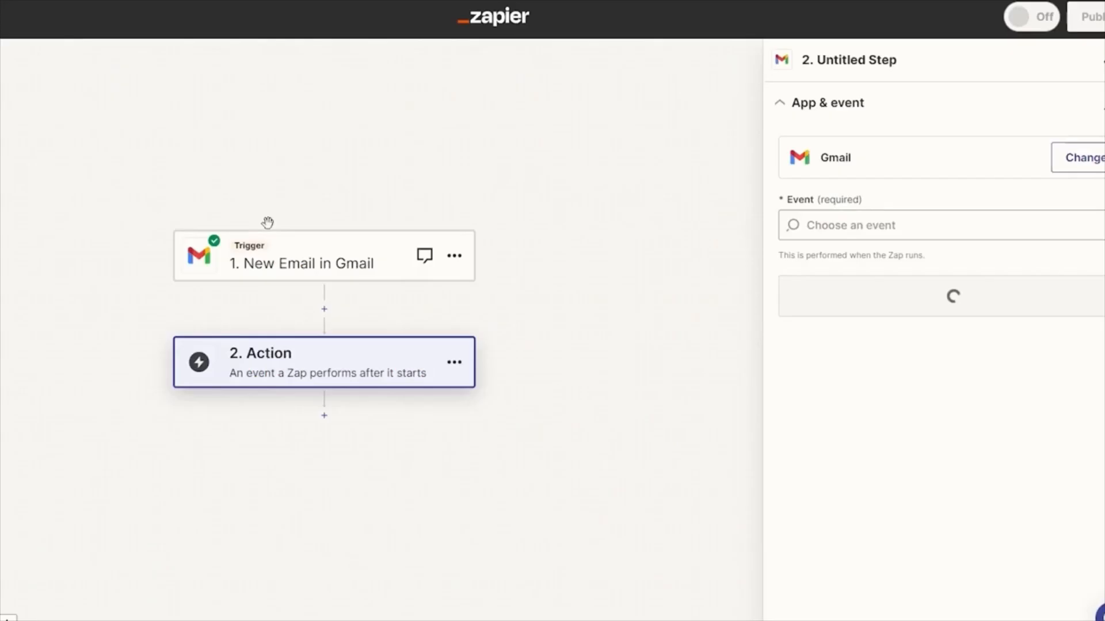
click(964, 224)
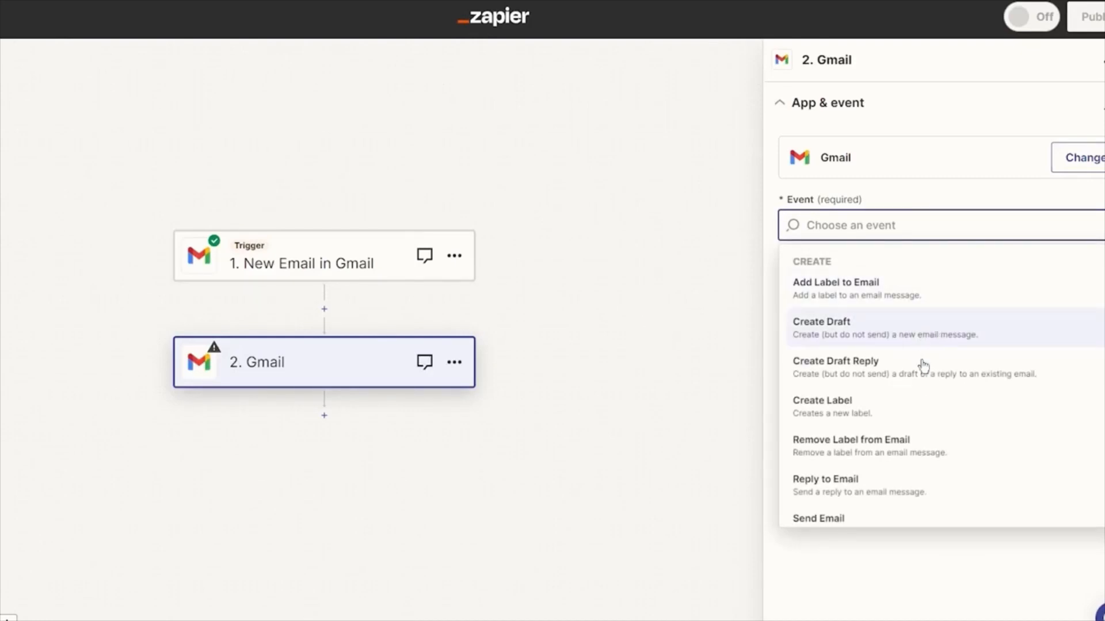
scroll(914, 412, down, 2)
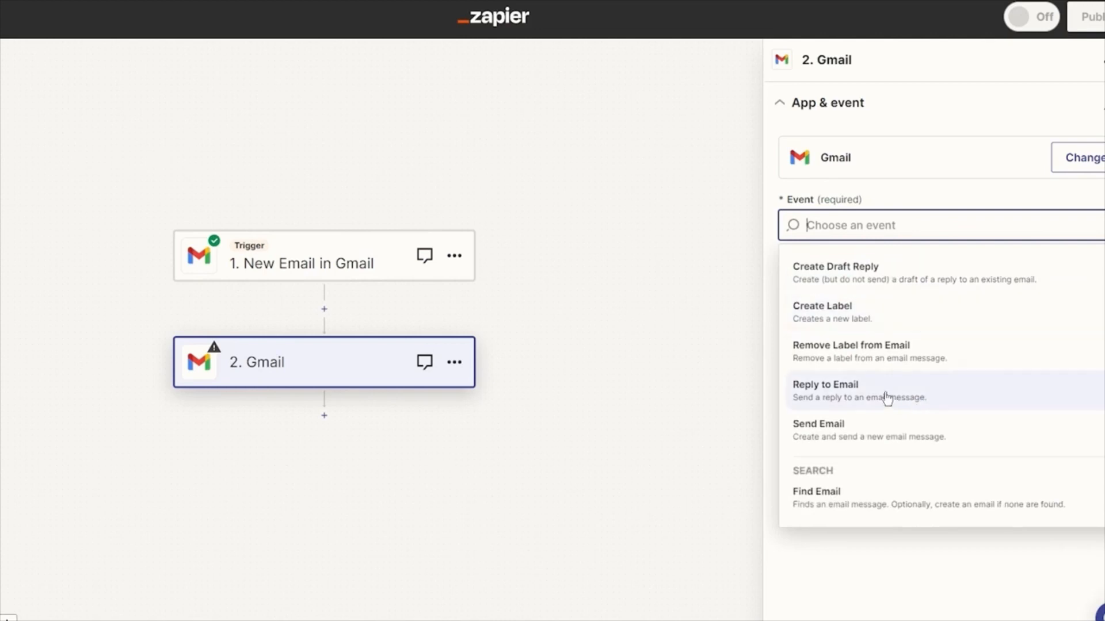
click(887, 400)
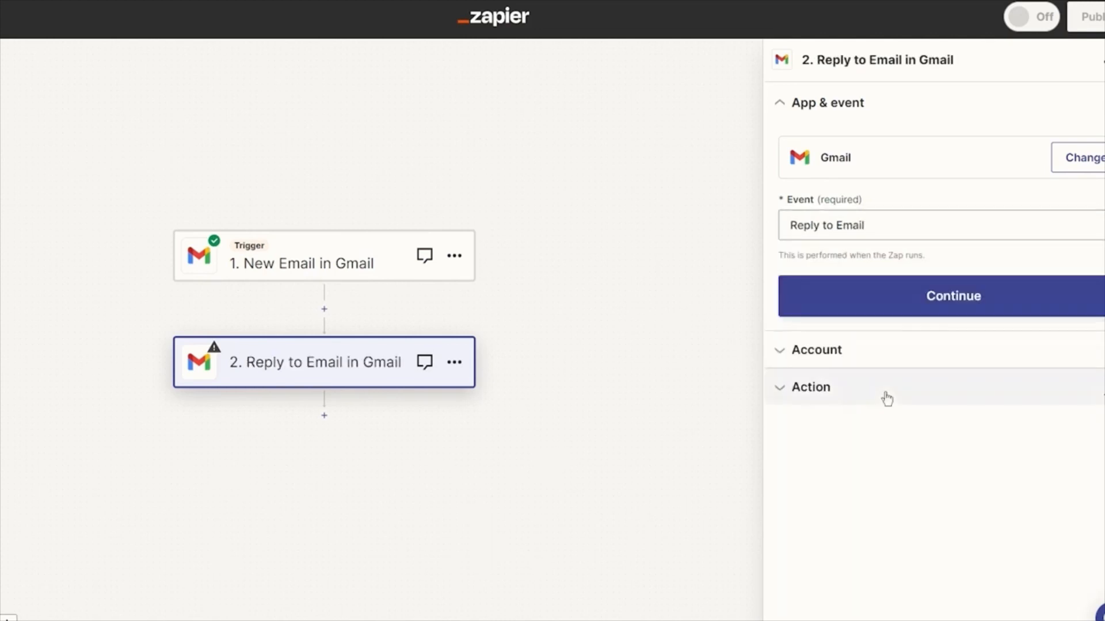
click(884, 300)
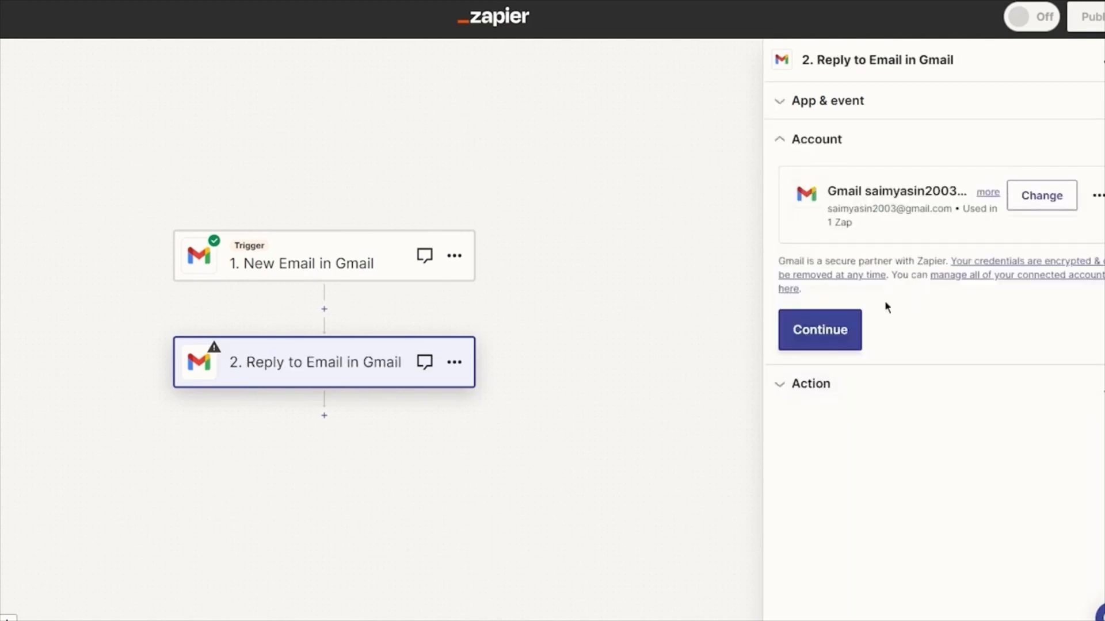
click(808, 329)
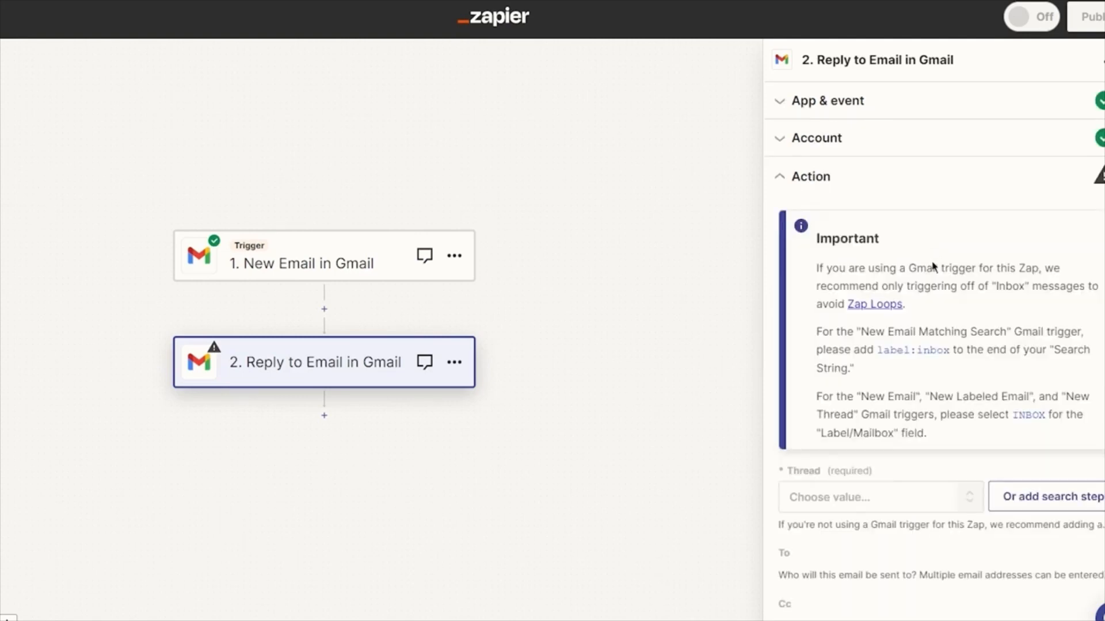
Step: Set the reply action's required thread to the "Security alert" email
scroll(938, 340, down, 5)
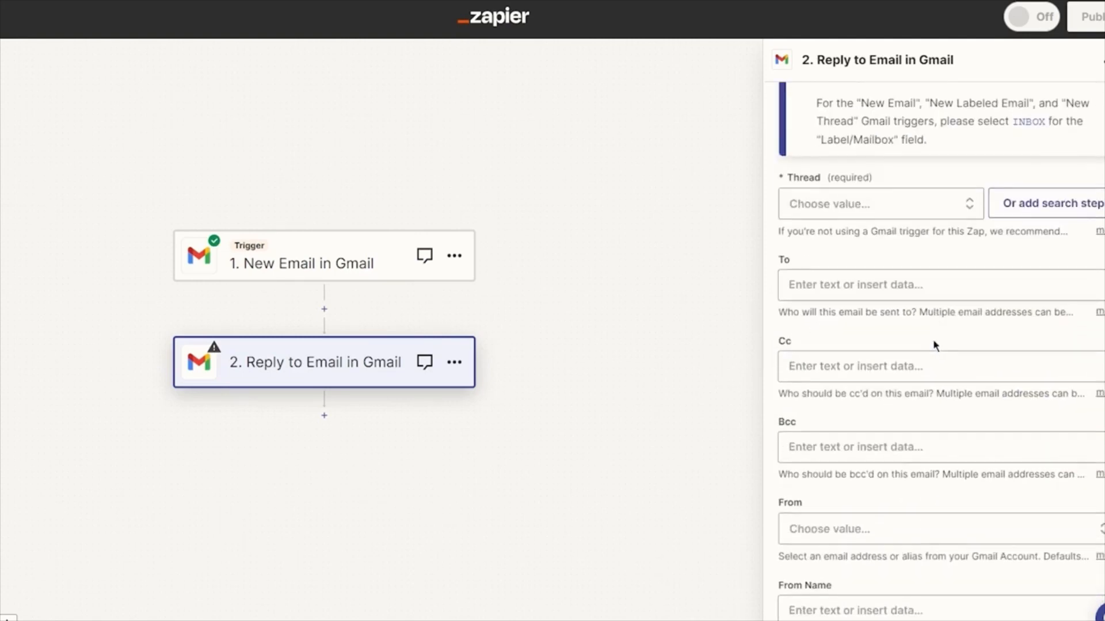
click(850, 203)
click(772, 253)
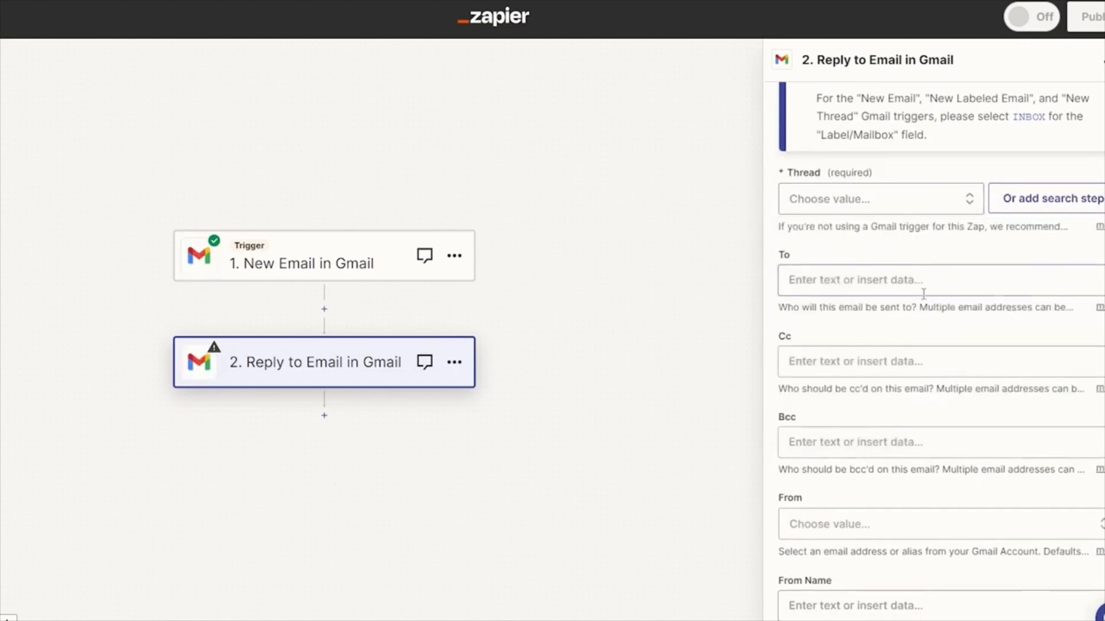
click(930, 206)
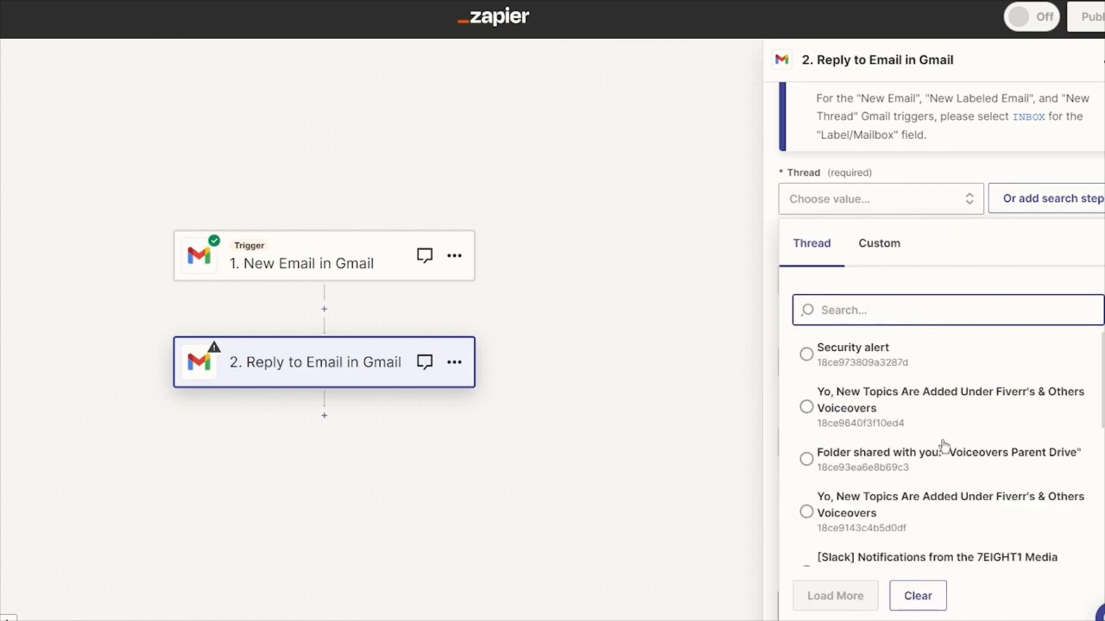
scroll(932, 403, down, 1)
scroll(909, 354, up, 1)
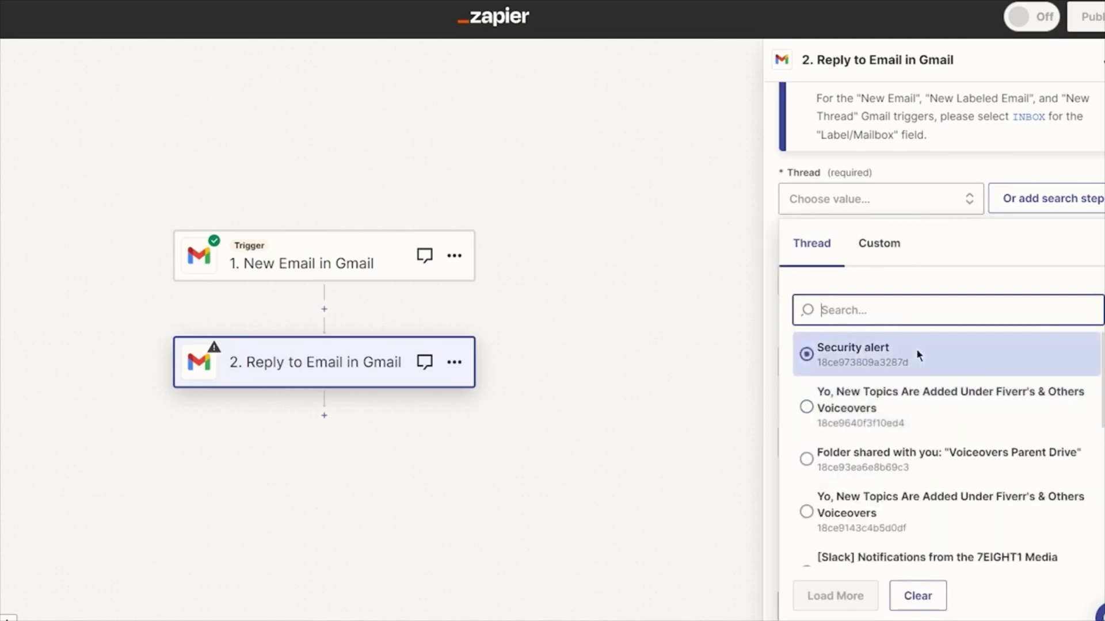
click(916, 351)
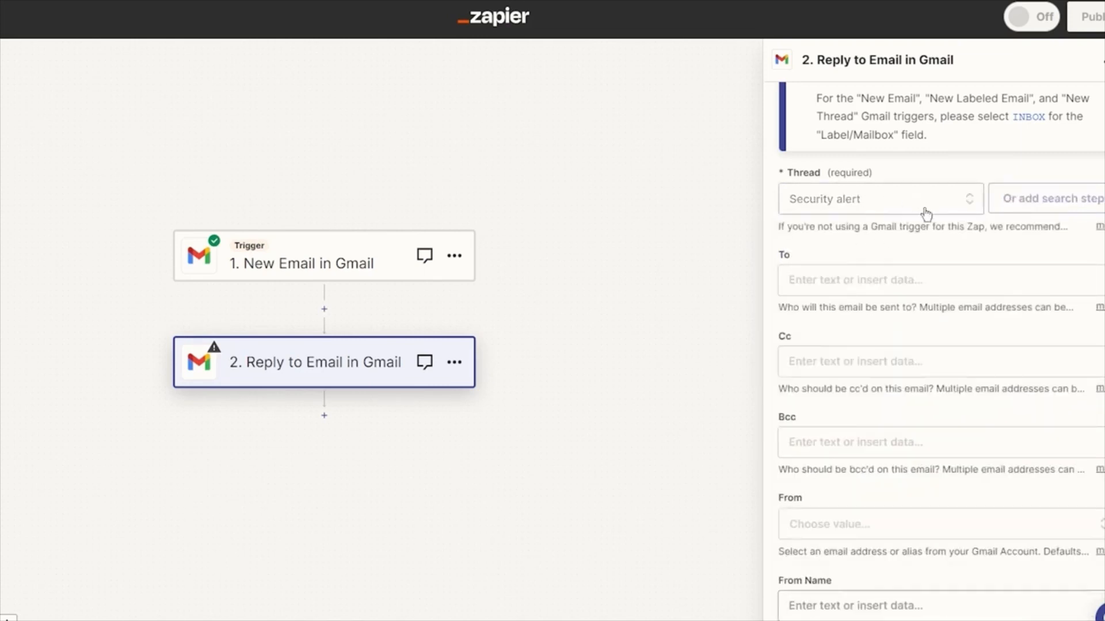
Step: Leave the reply's recipient empty and enter "yfufyufuyfuyfyfyfu" as the required message body
click(917, 291)
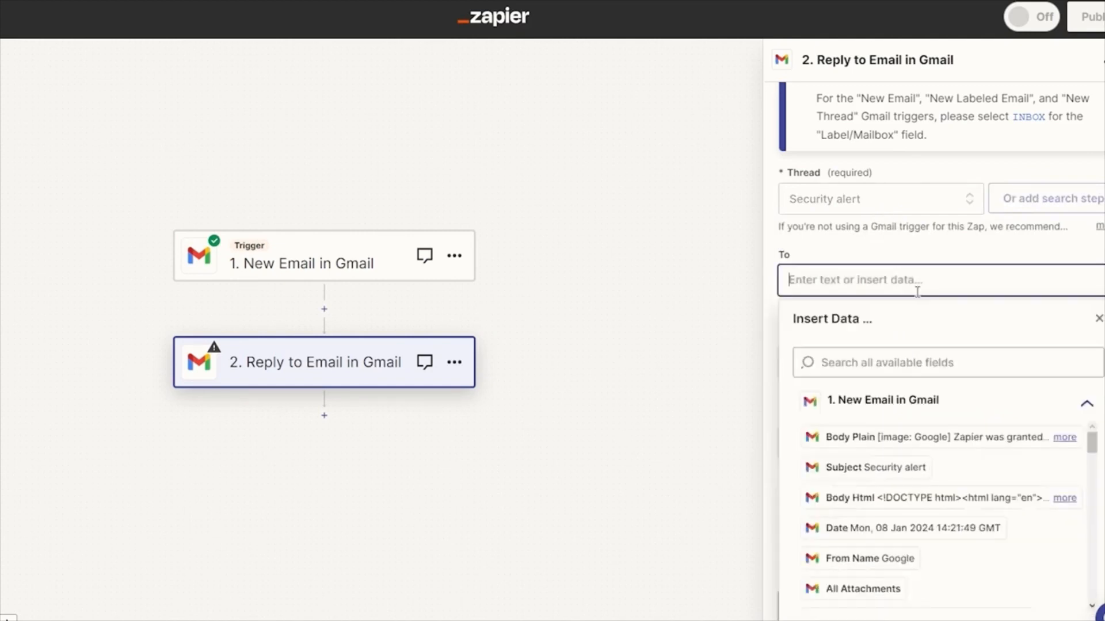
click(711, 385)
scroll(817, 389, down, 2)
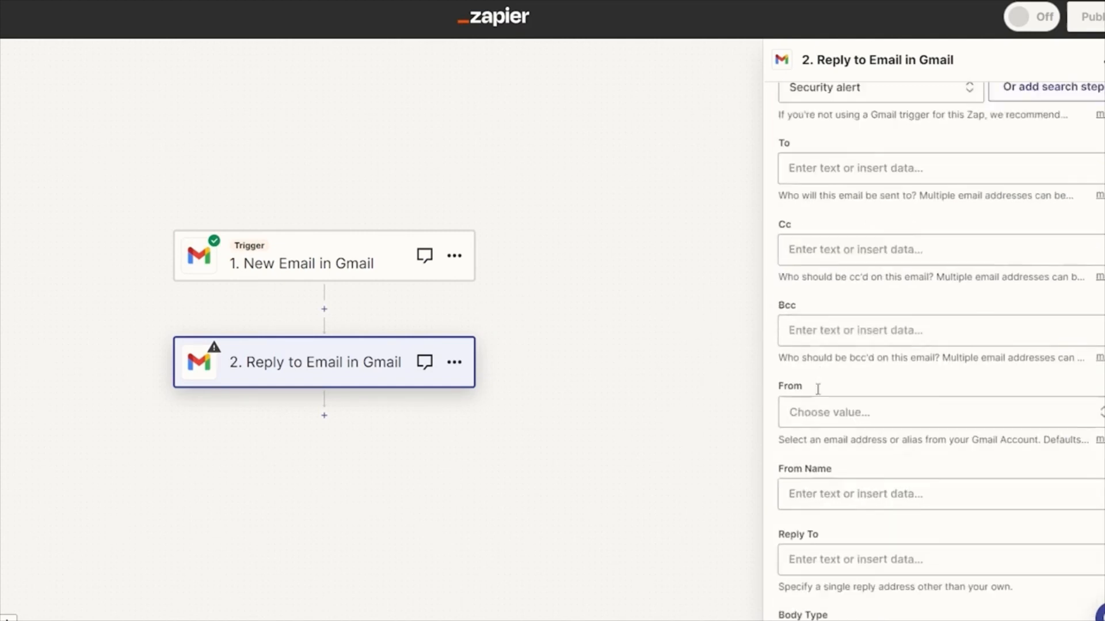
scroll(817, 389, down, 6)
click(868, 347)
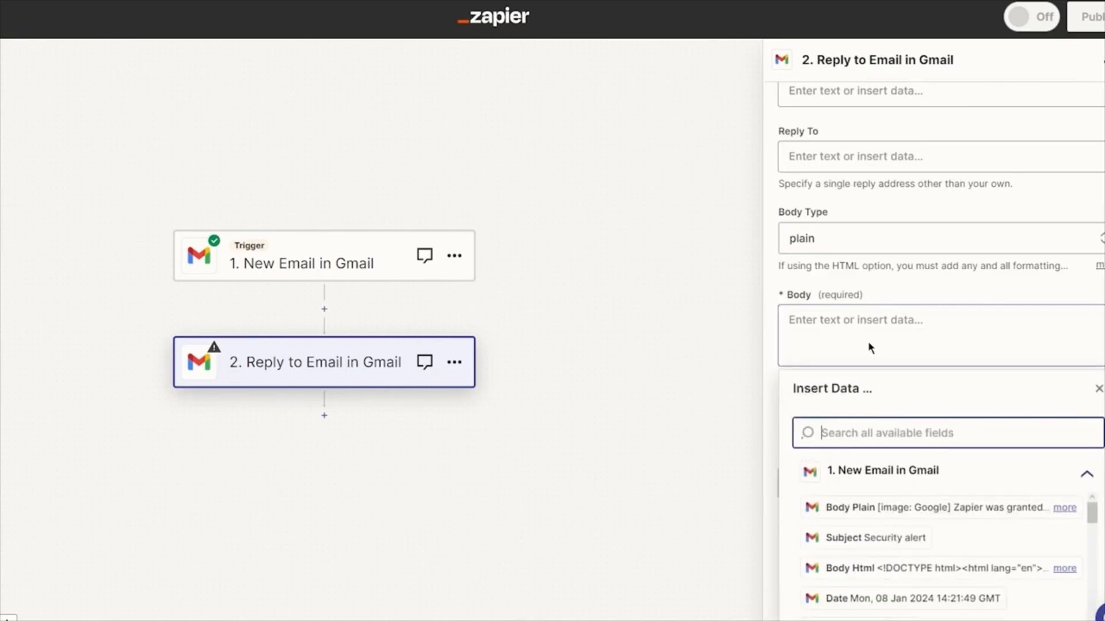
text(yfufyufuyfuyfyfyfu)
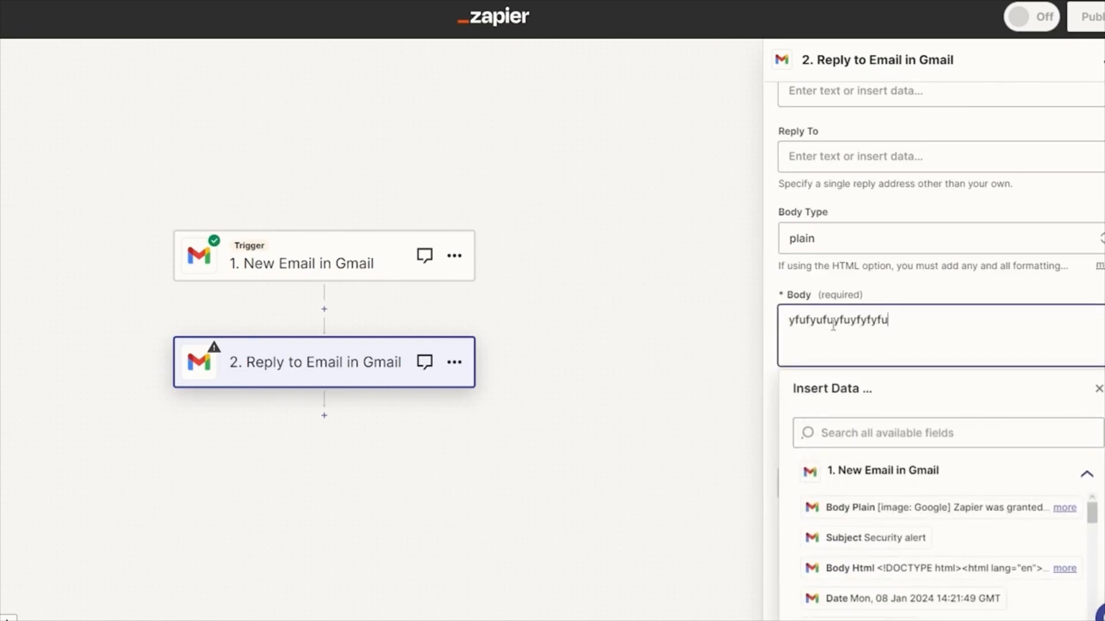
Step: Complete the Reply to Email action's setup, continue to its test stage, and skip the action test
click(762, 320)
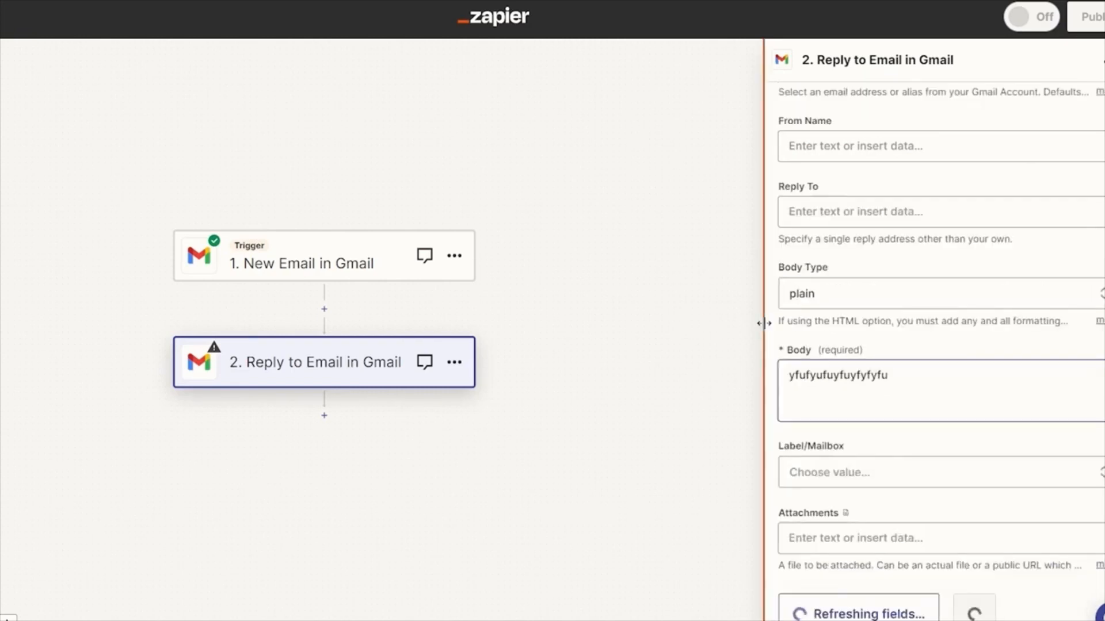
scroll(914, 386, down, 1)
click(924, 583)
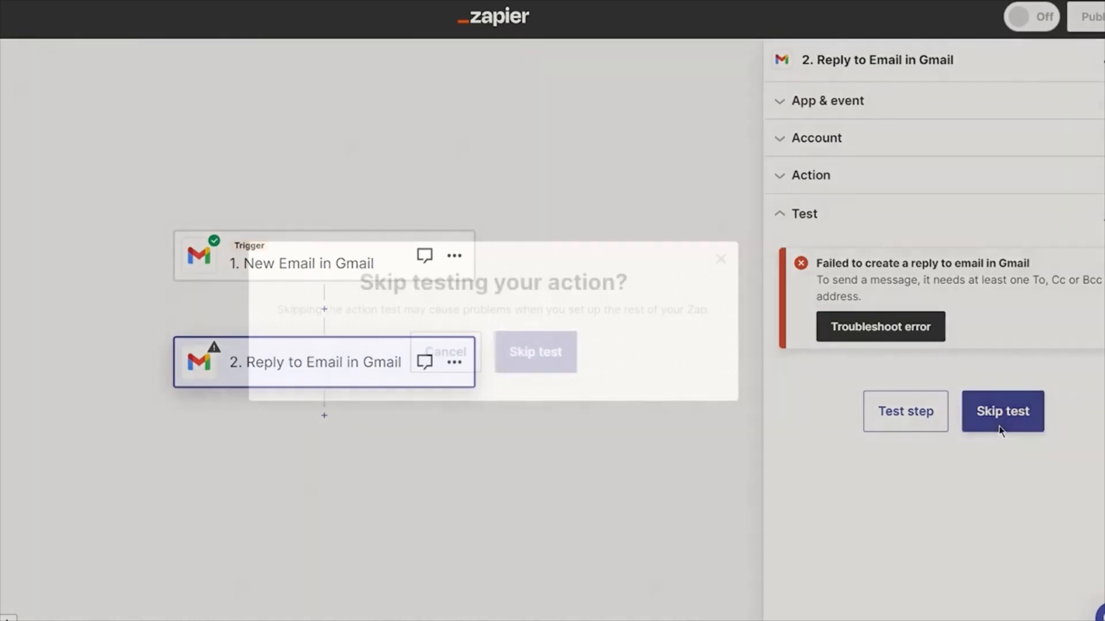
click(996, 430)
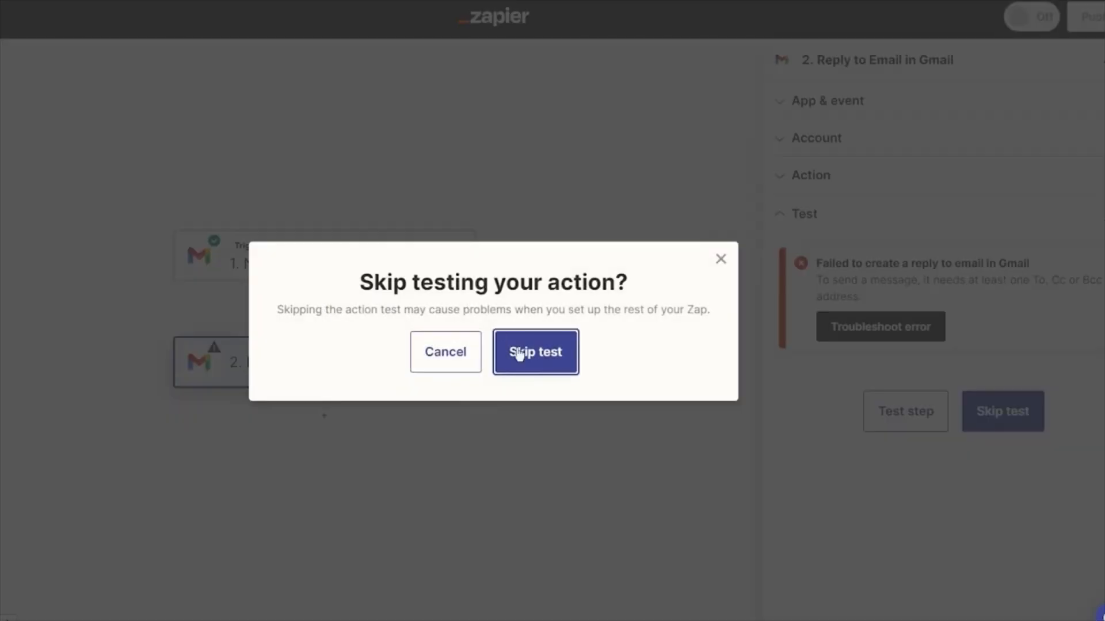
click(532, 365)
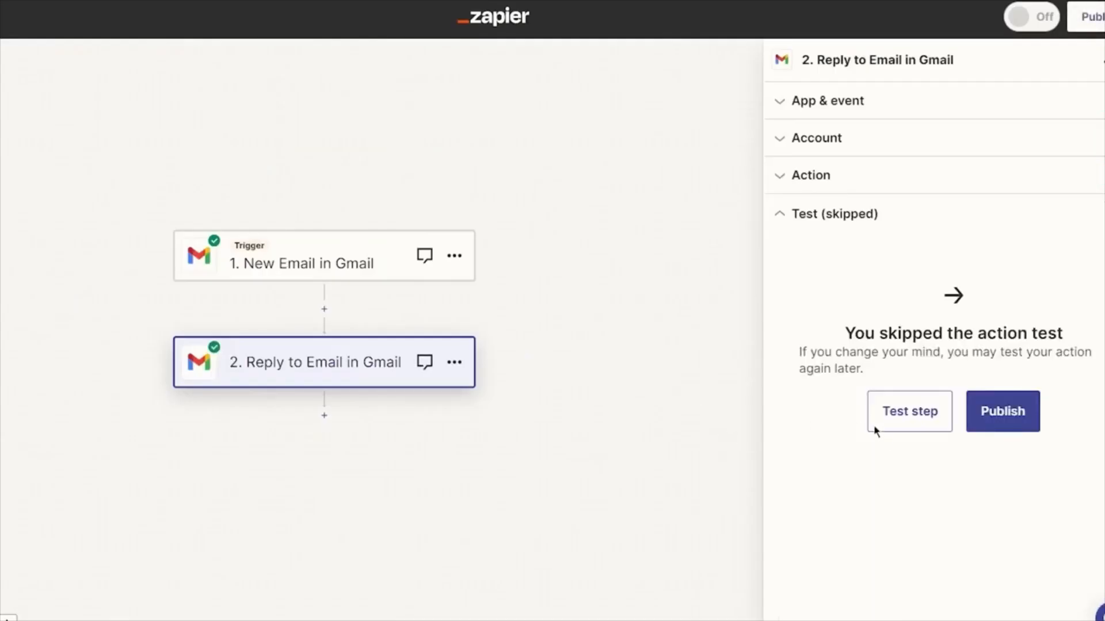
Step: Publish the Zap and switch on "Untitled Zap" in the list of Zaps
click(1002, 419)
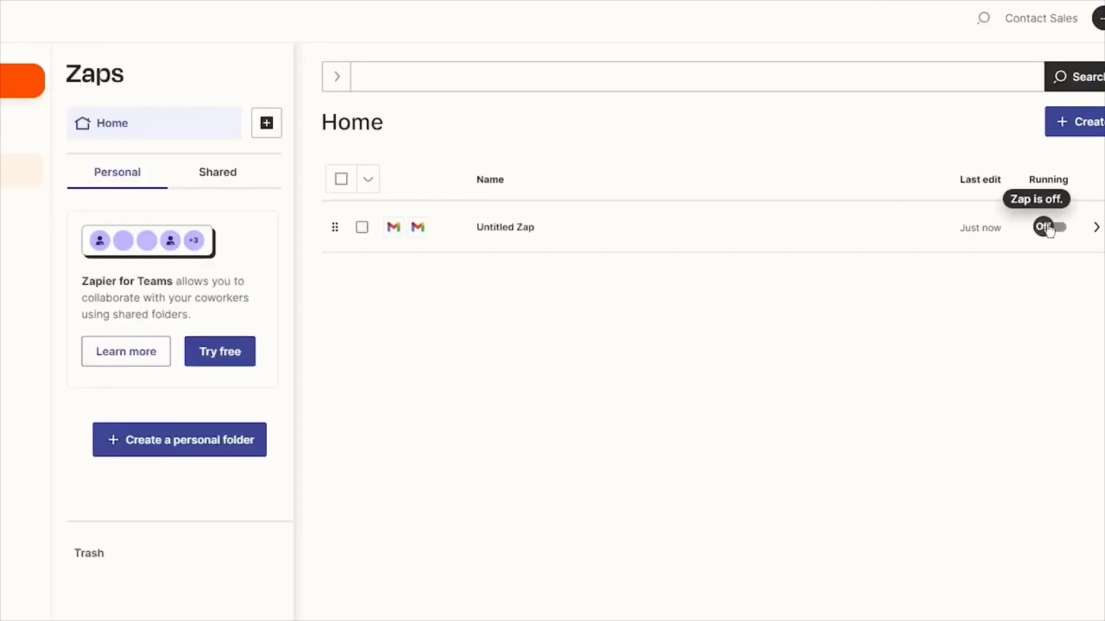
click(1048, 226)
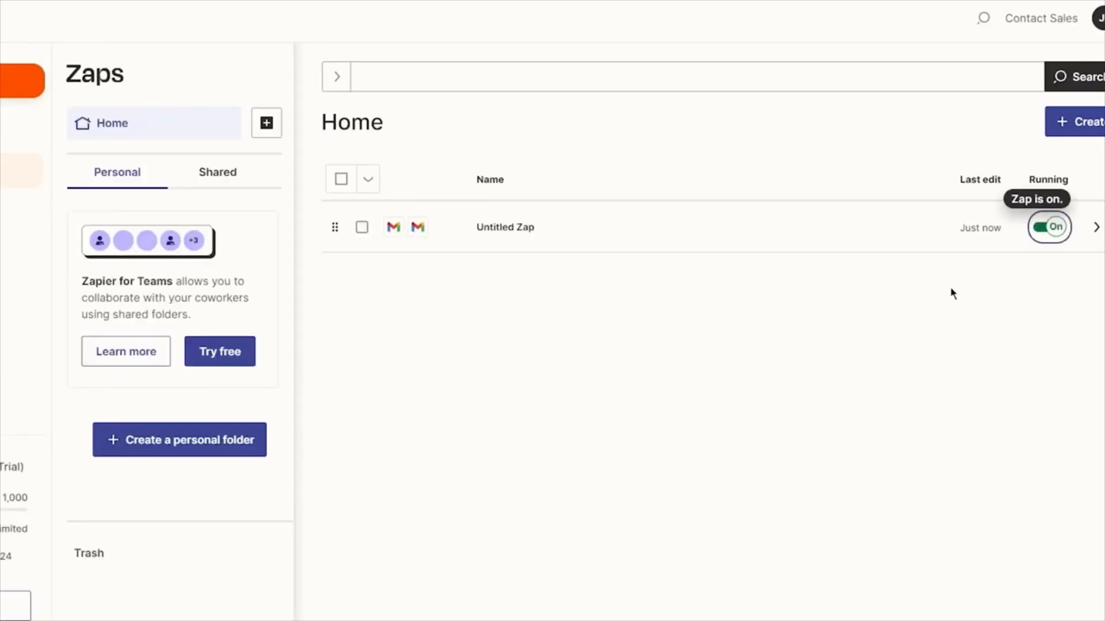